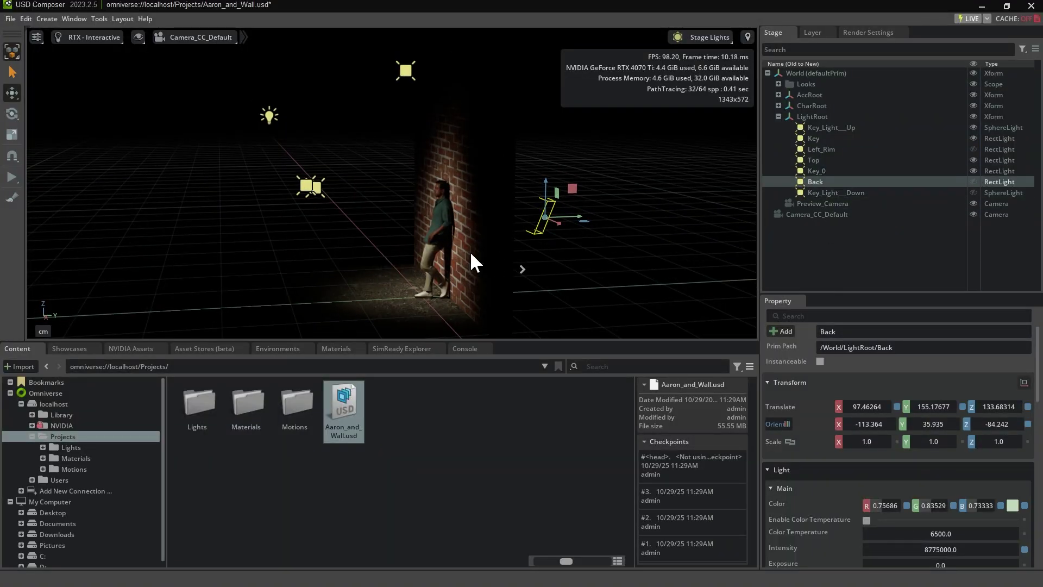
Select the Key_Light__Down sphere light in the Stage panel and make it visible
{"action": "left_click", "coordinate": [848, 193]}
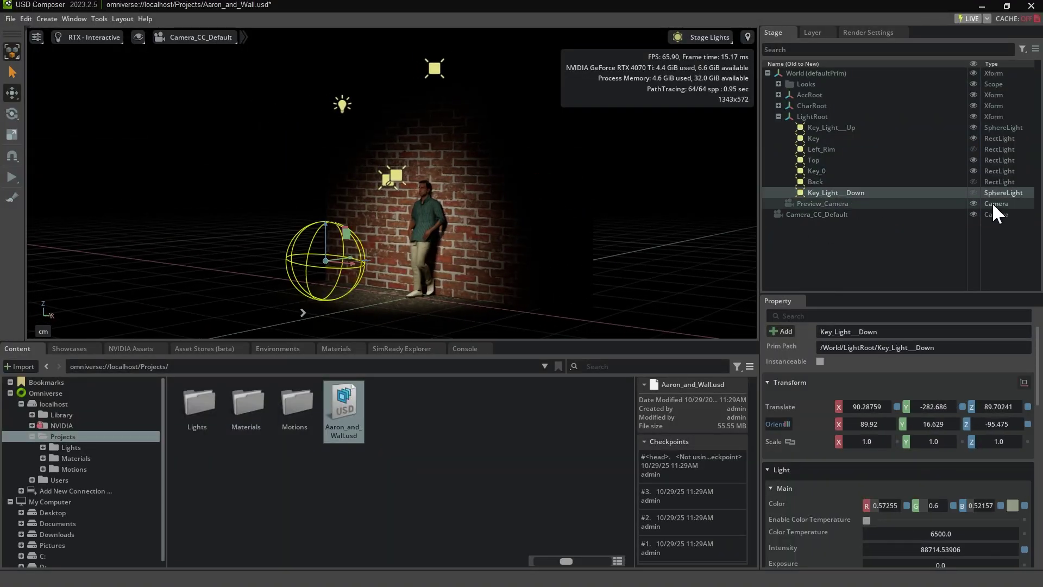
{"action": "left_click", "coordinate": [972, 193]}
{"action": "scroll", "coordinate": [854, 506], "scroll_direction": "down", "scroll_amount": 3}
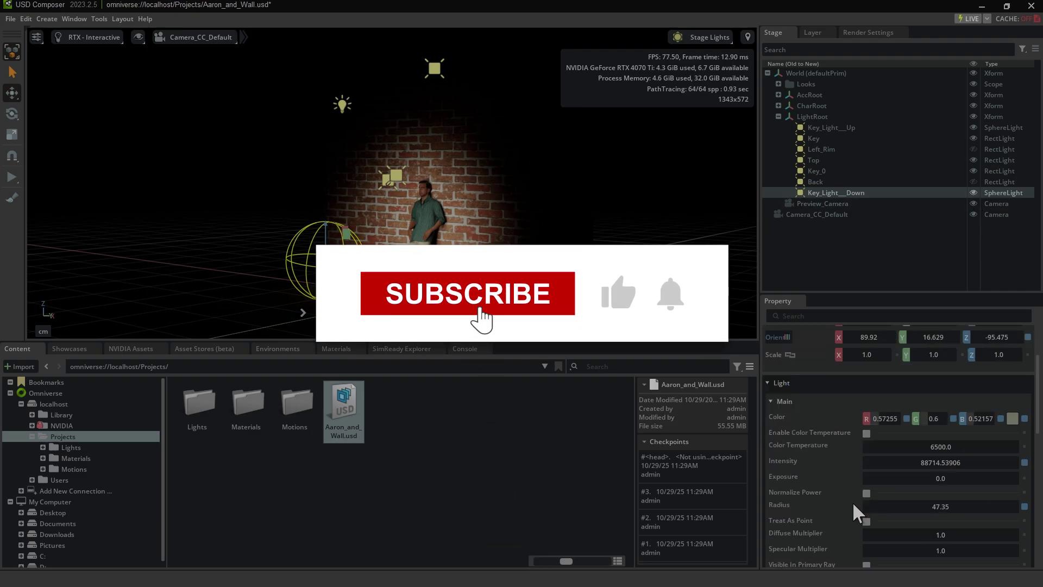
{"action": "scroll", "coordinate": [854, 507], "scroll_direction": "up", "scroll_amount": 3}
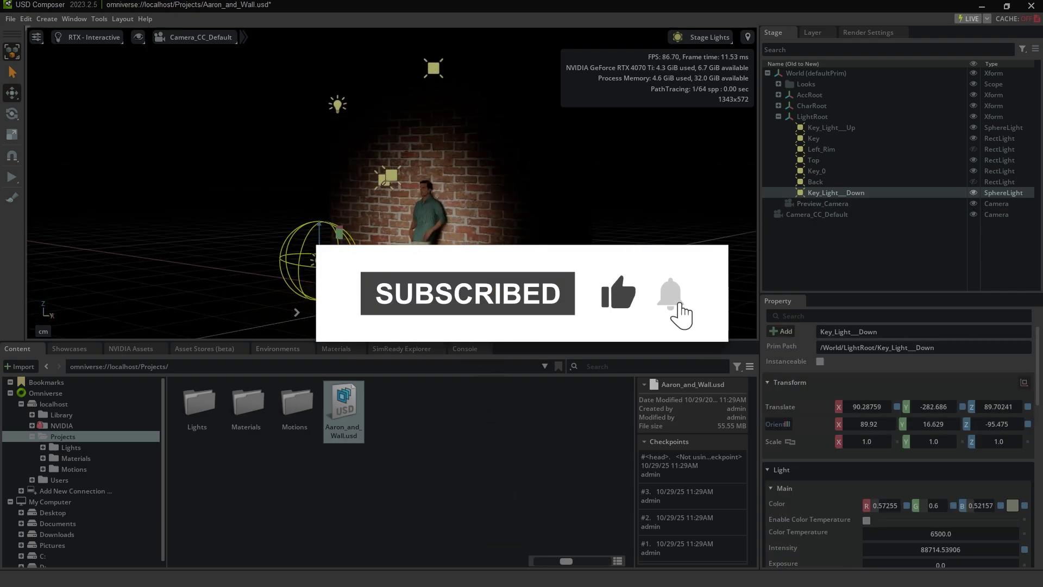
{"action": "scroll", "coordinate": [426, 221], "scroll_direction": "up", "scroll_amount": 3}
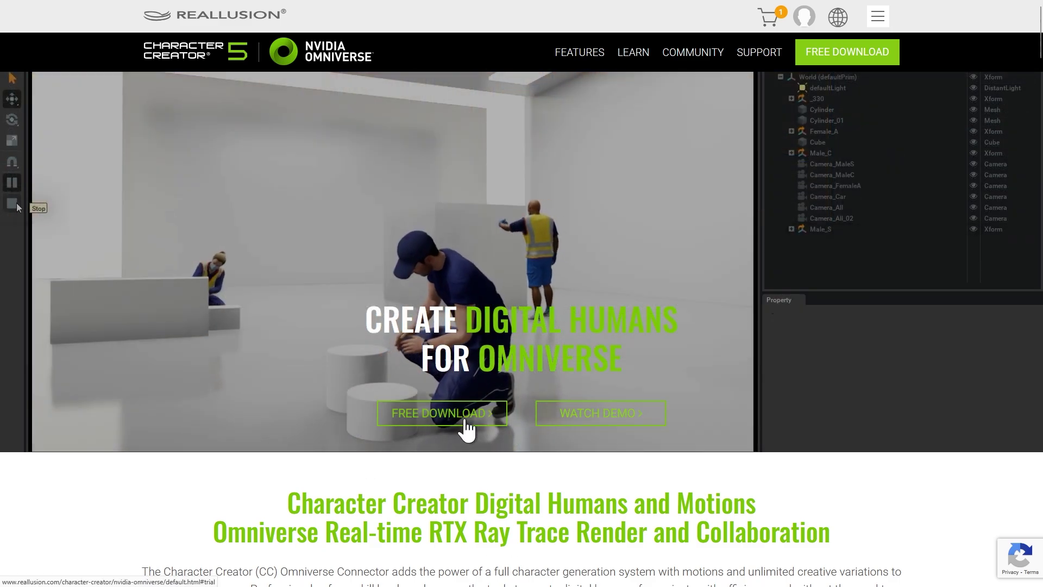
Download the 4.72 GB USD Composer package, marking the questionnaire as personal use
{"action": "left_click", "coordinate": [466, 427]}
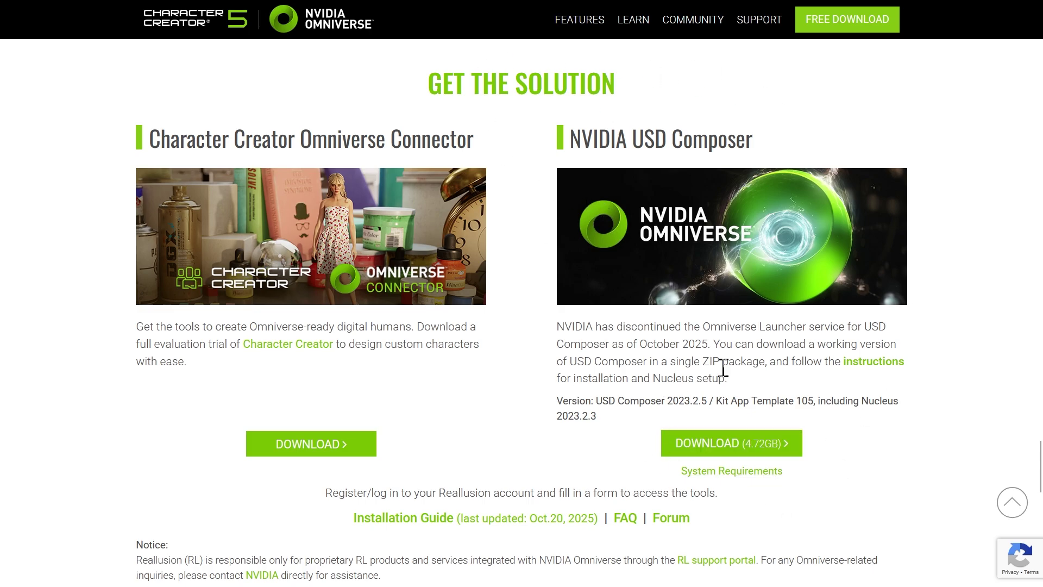
{"action": "left_click", "coordinate": [735, 448]}
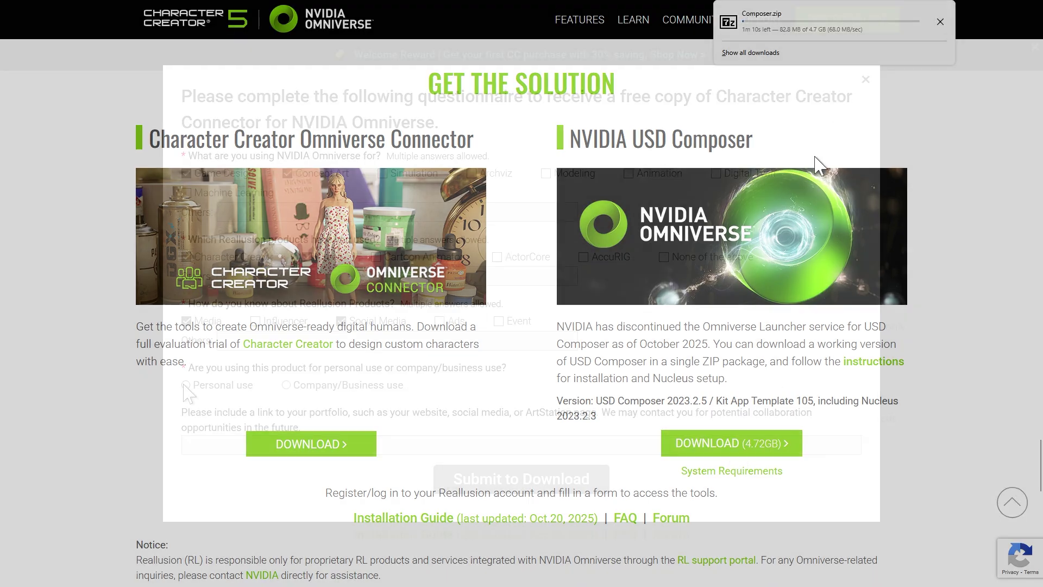
{"action": "left_click", "coordinate": [187, 388]}
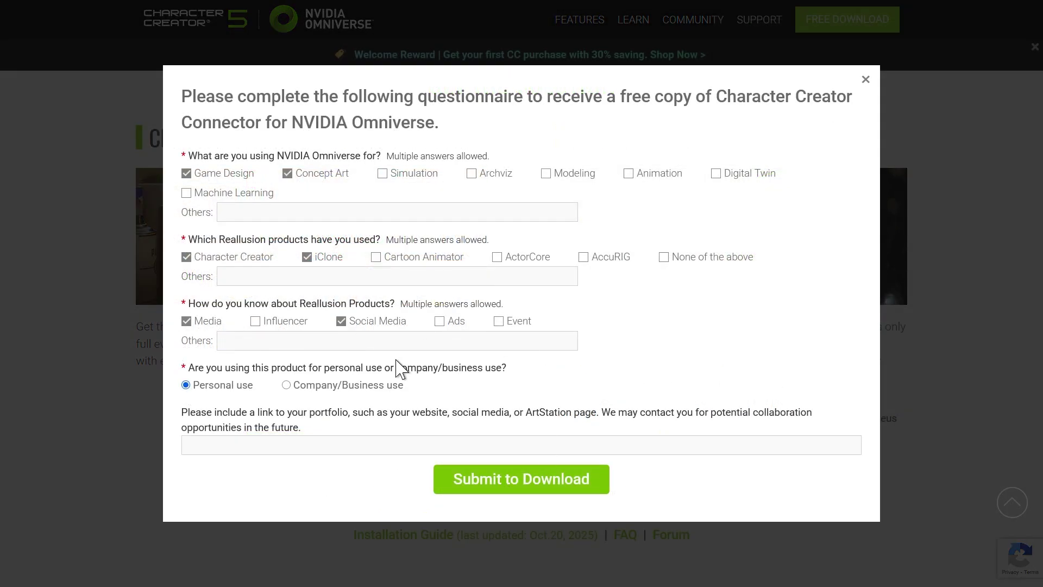
{"action": "left_click", "coordinate": [529, 489]}
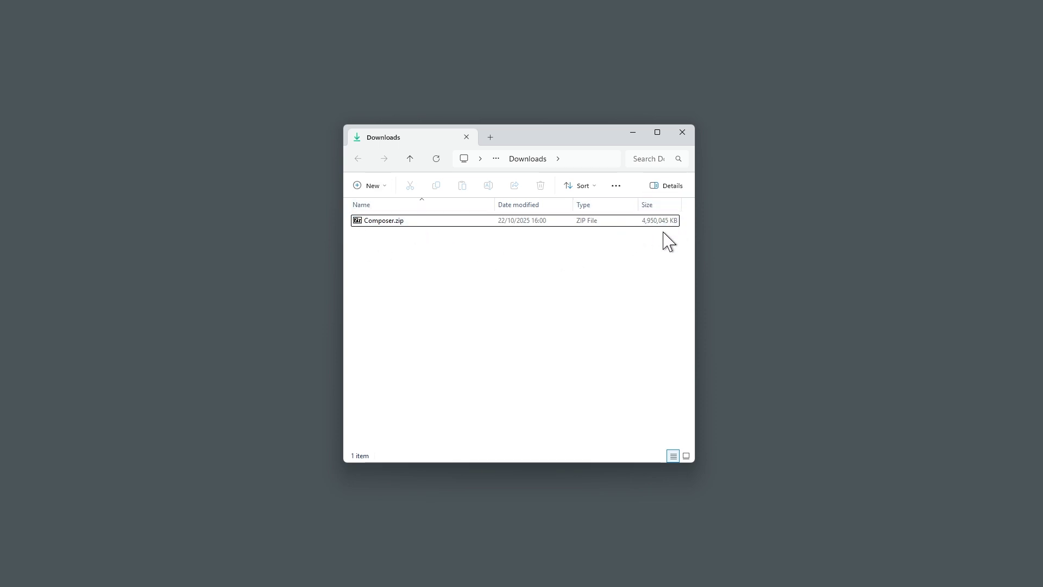
Extract Composer.zip in the Downloads folder with 7-Zip's Extract Here
{"action": "left_click", "coordinate": [419, 225]}
{"action": "right_click", "coordinate": [423, 226]}
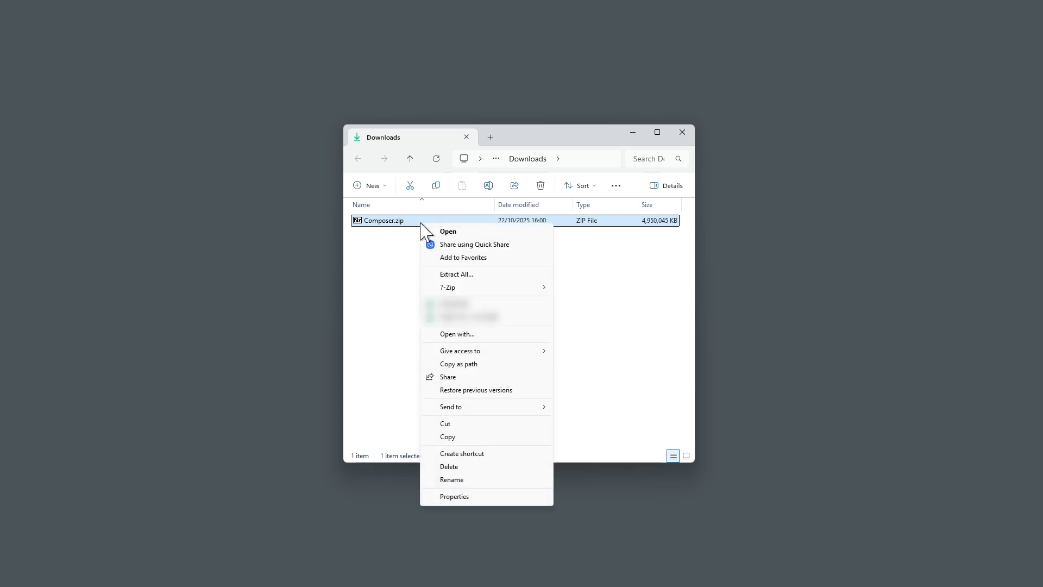
{"action": "mouse_move", "coordinate": [519, 290]}
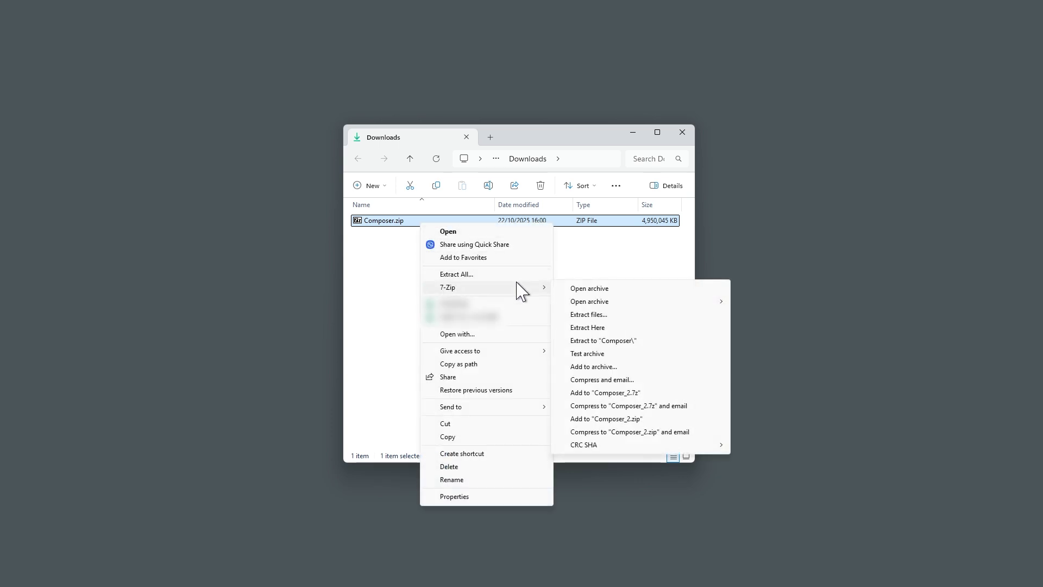
{"action": "left_click", "coordinate": [585, 327]}
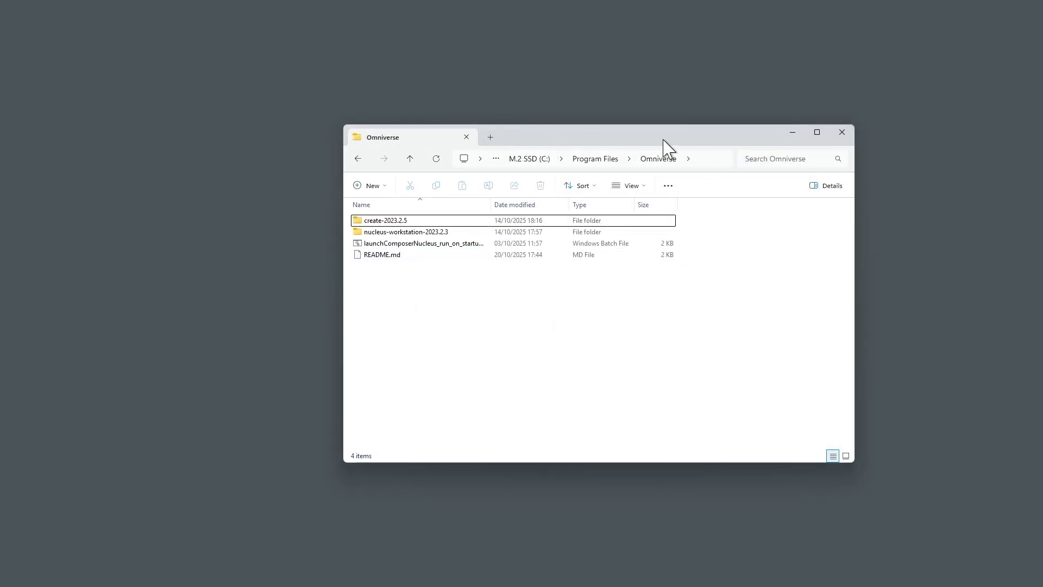
Run launchComposerNucleus_run_on_startup.bat and allow NVIDIA Omniverse Kit through the firewall
{"action": "double_click", "coordinate": [419, 244]}
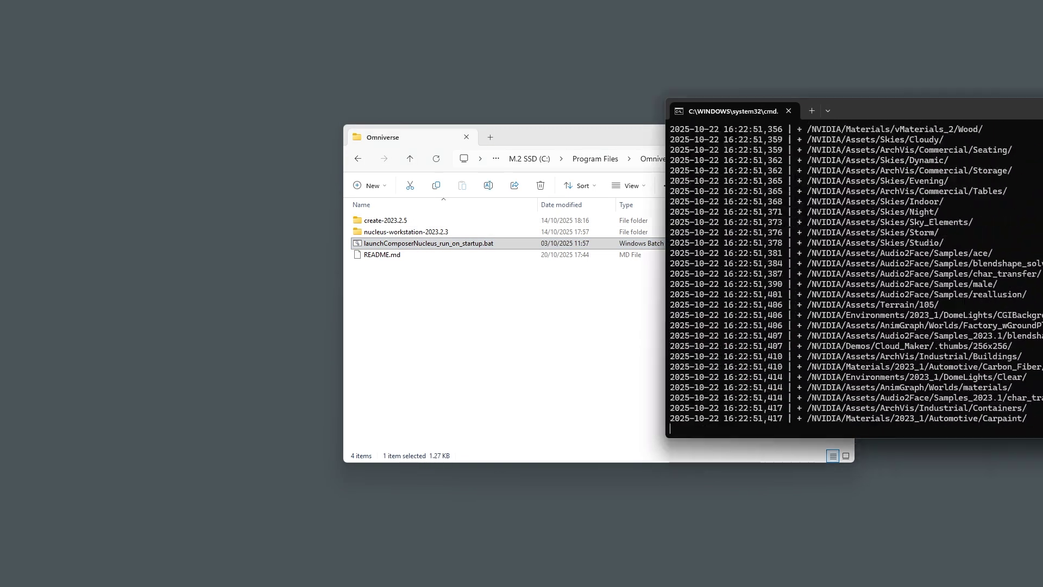
{"action": "left_click_drag", "start_coordinate": [1040, 107], "coordinate": [614, 158]}
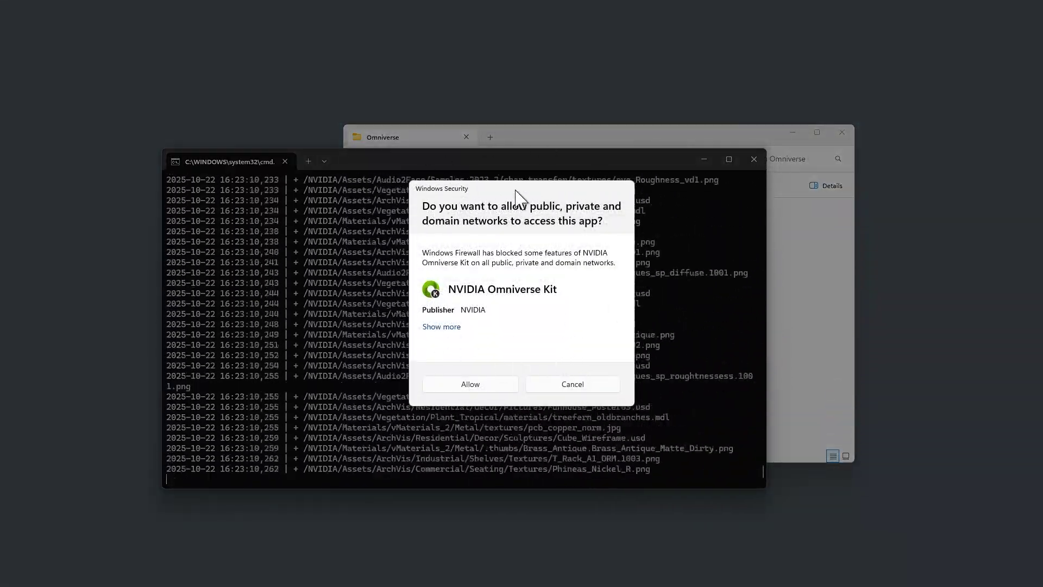
{"action": "left_click", "coordinate": [468, 384]}
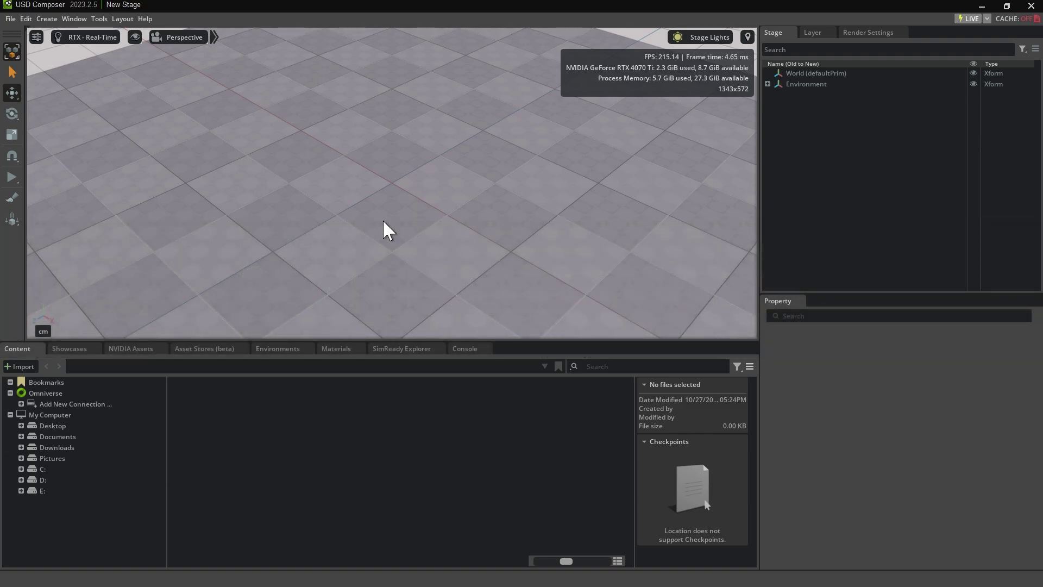
Add a new Nucleus connection to omniverse://localhost
{"action": "left_click", "coordinate": [89, 406]}
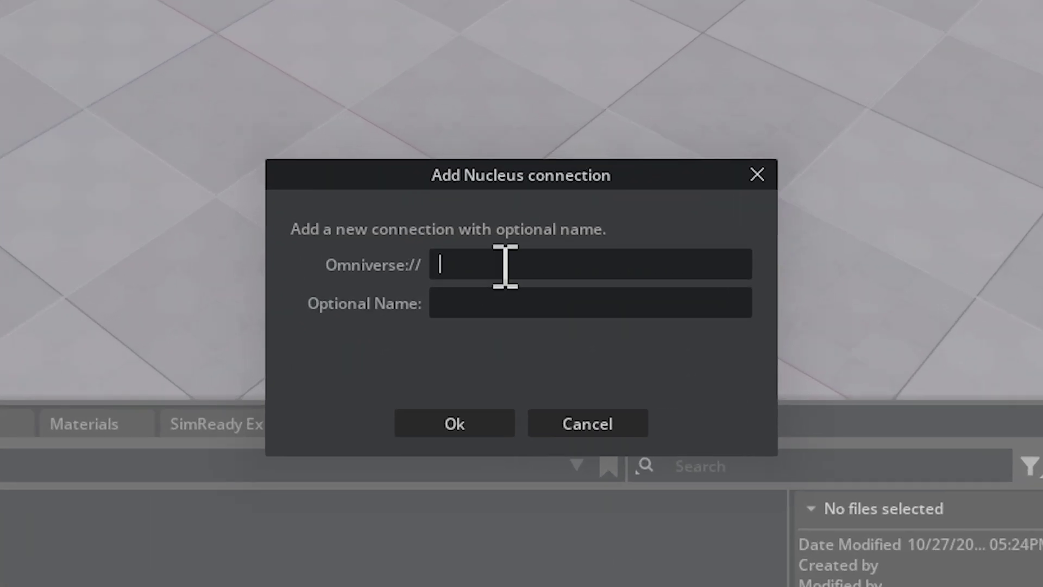
{"action": "type", "text": "localhost"}
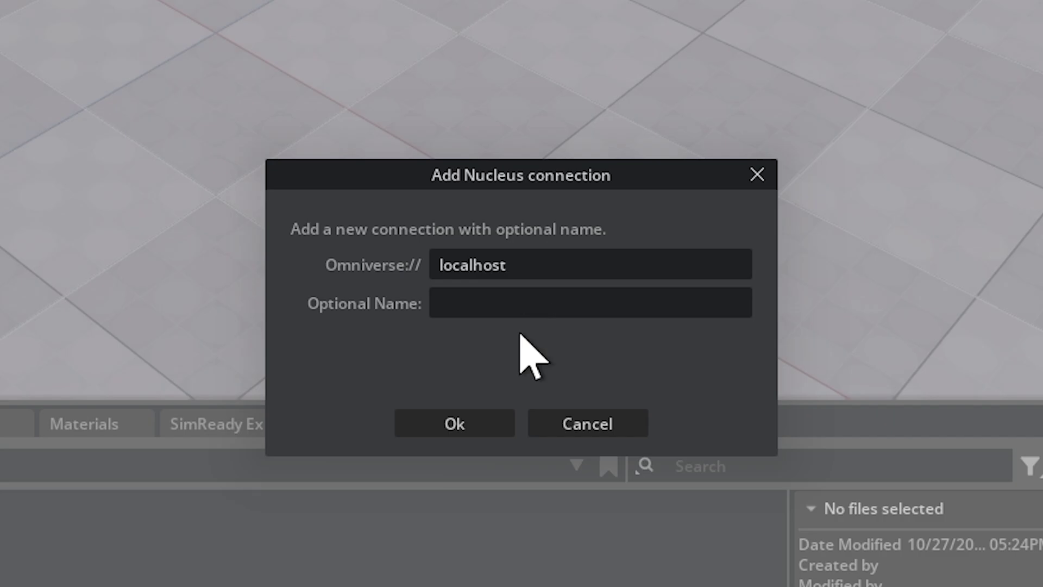
{"action": "left_click", "coordinate": [476, 429]}
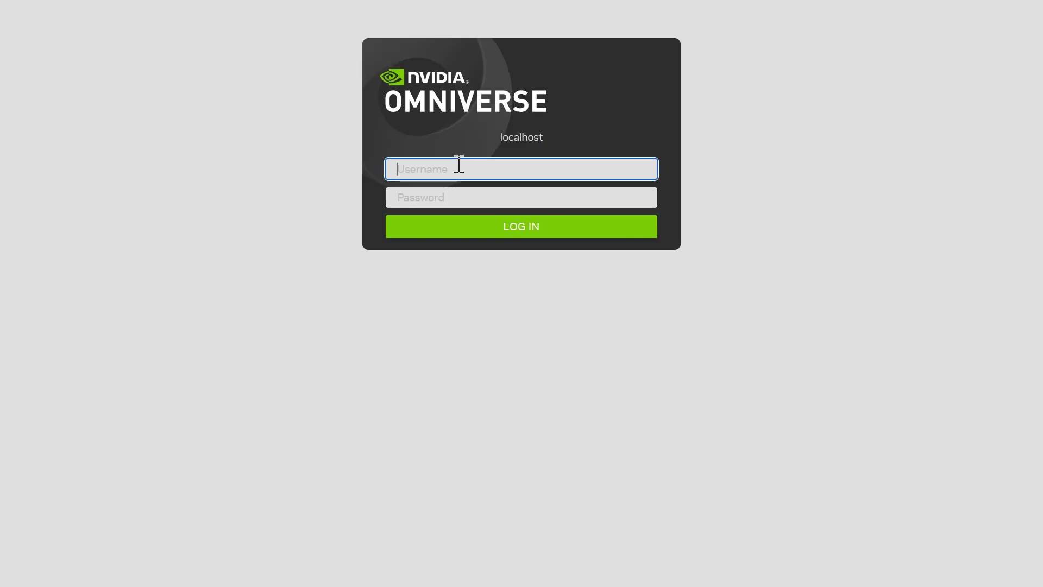
Enter the username and password on the localhost login page
{"action": "type", "text": "admin"}
{"action": "key", "text": "Tab"}
{"action": "type", "text": "ad"}
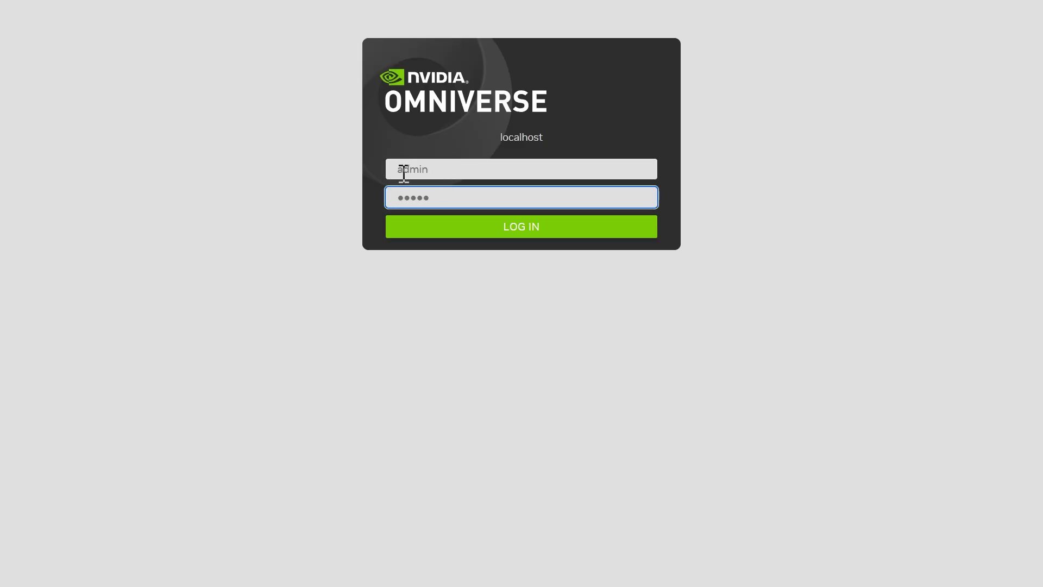
{"action": "left_click_drag", "start_coordinate": [400, 168], "coordinate": [431, 170]}
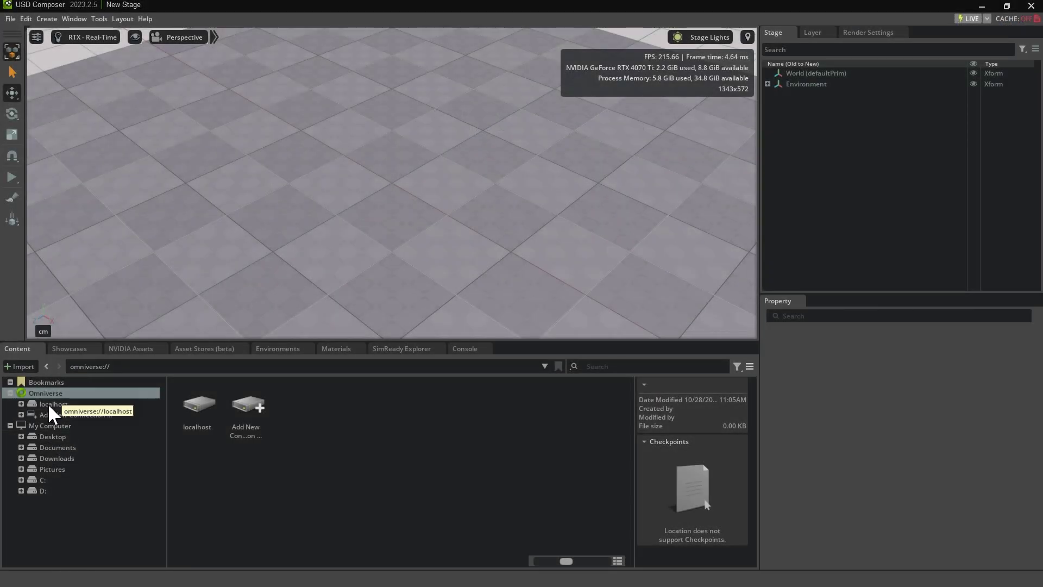
Expand localhost in the Content browser to reveal Library, NVIDIA, Projects and Users
{"action": "left_click", "coordinate": [49, 405]}
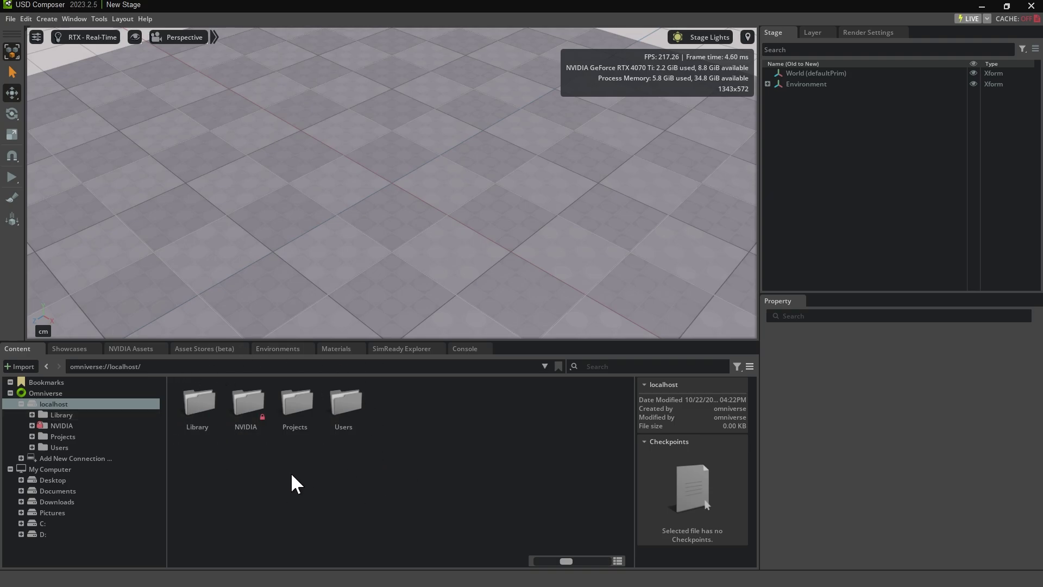
Check the localhost:3080 Apps page to confirm every Nucleus service is running
{"action": "scroll", "coordinate": [319, 473], "scroll_direction": "down", "scroll_amount": 1}
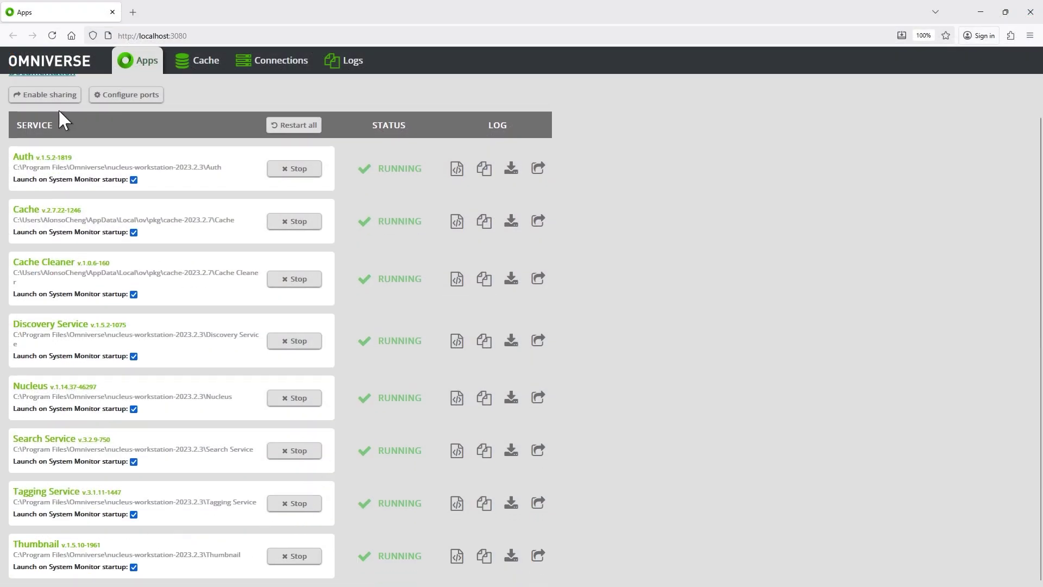
{"action": "scroll", "coordinate": [336, 400], "scroll_direction": "up", "scroll_amount": 1}
{"action": "key", "text": "ctrl+l"}
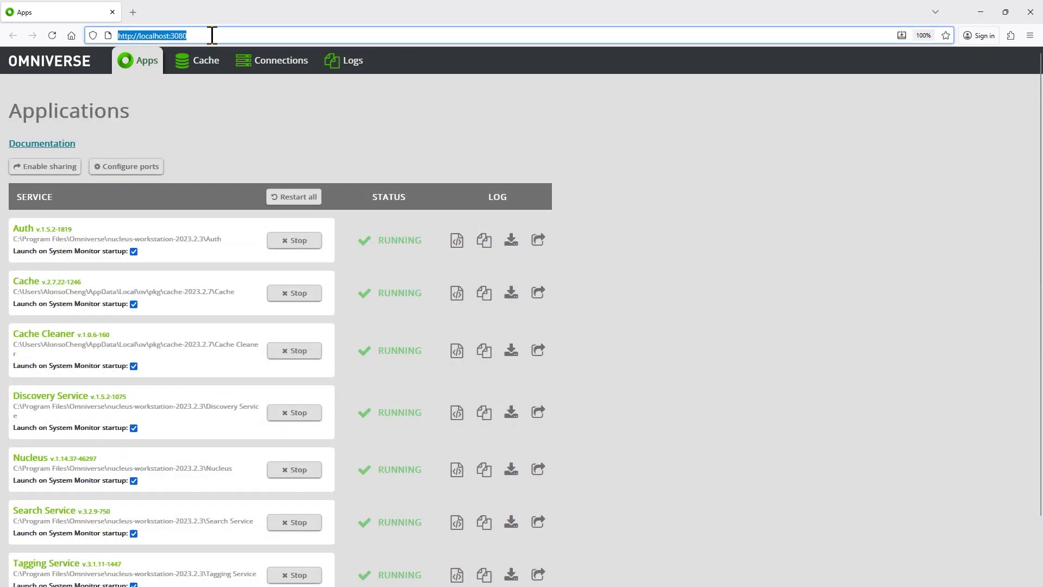
{"action": "left_click", "coordinate": [209, 106]}
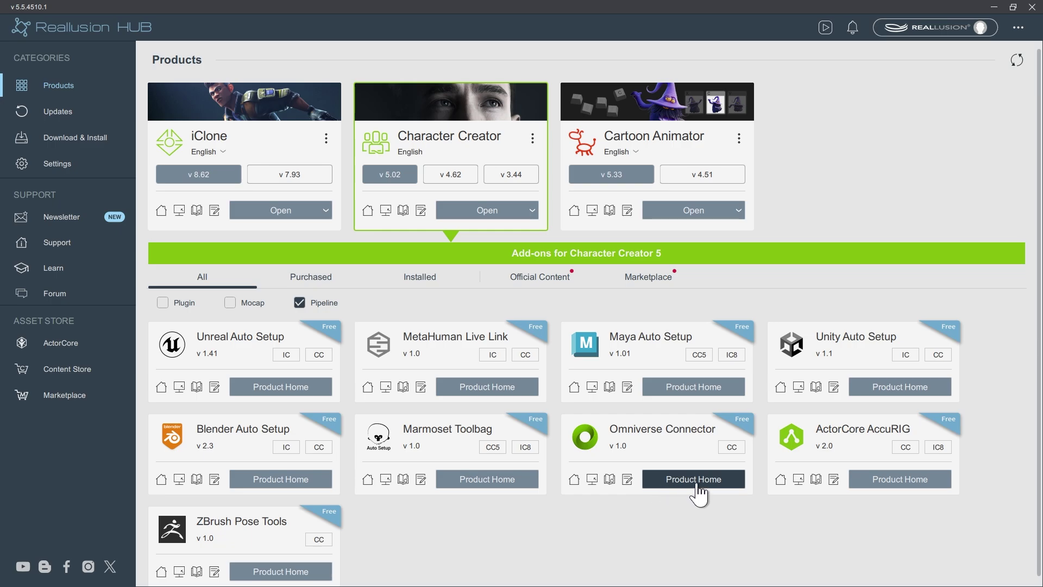
{"action": "left_click", "coordinate": [503, 218]}
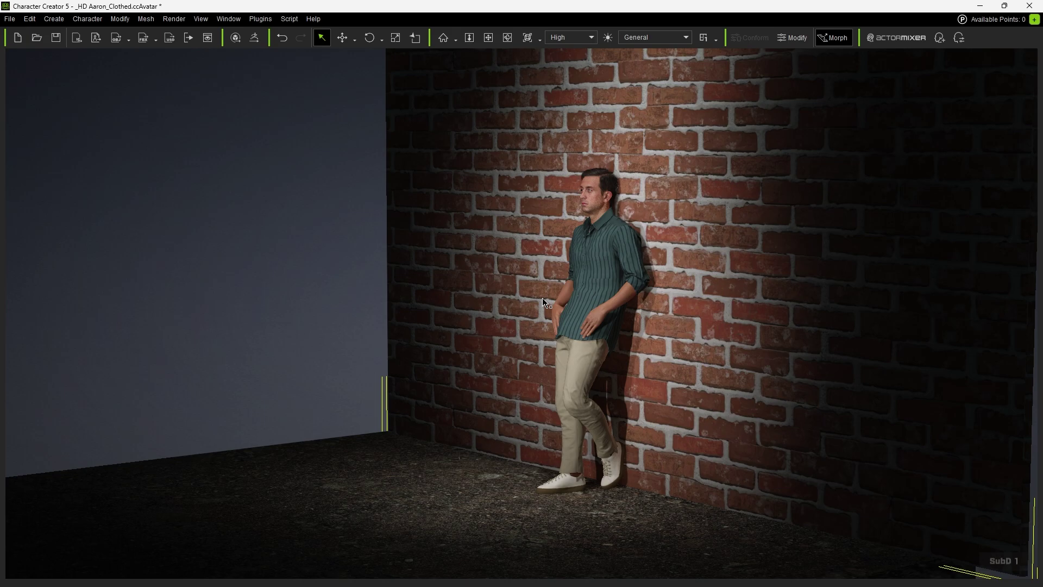
Open the Export USD (Omniverse) dialog via Plugins > Omniverse > Export USD
{"action": "left_click", "coordinate": [13, 17]}
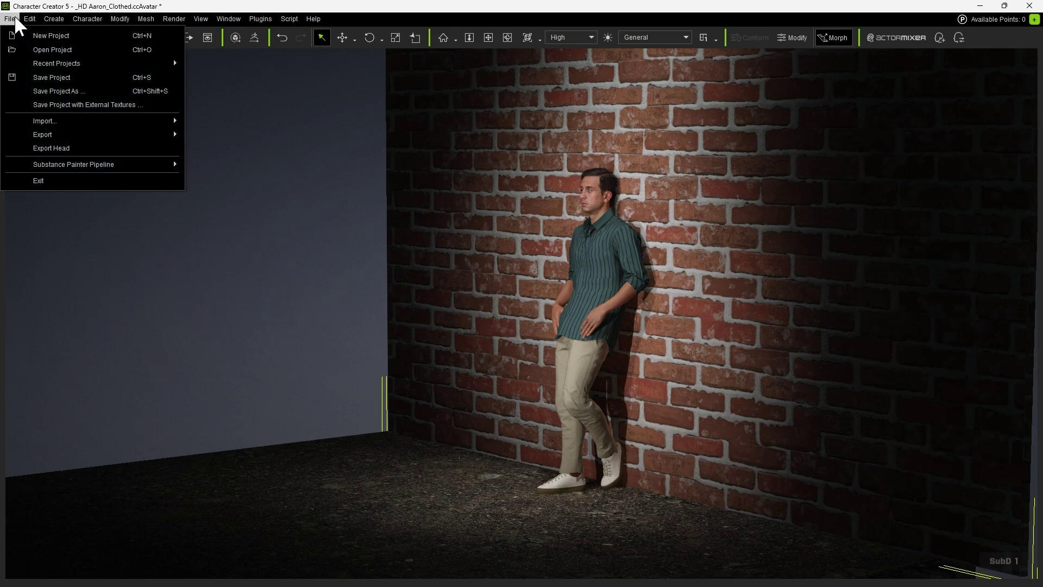
{"action": "mouse_move", "coordinate": [143, 141]}
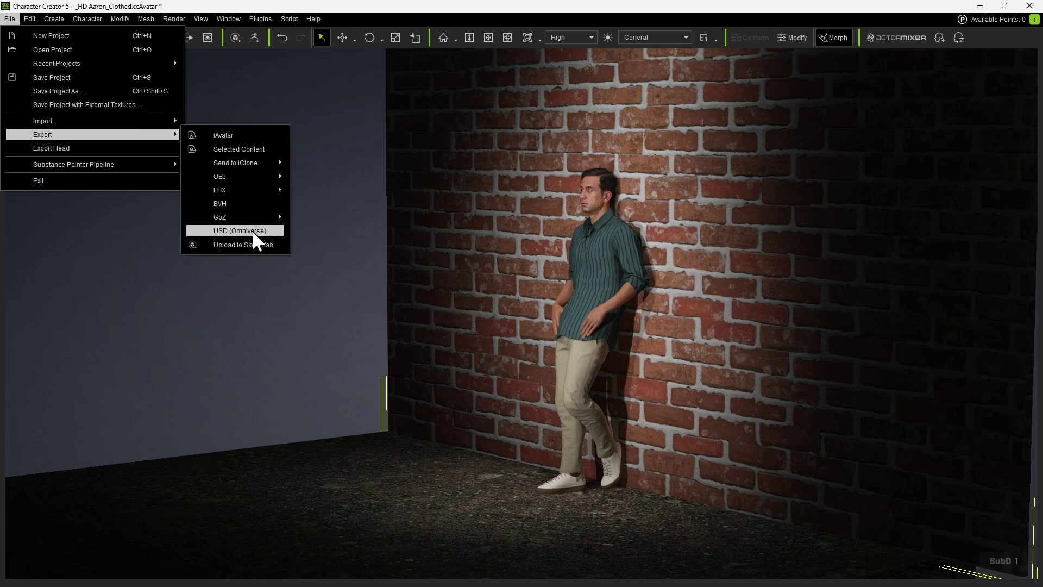
{"action": "mouse_move", "coordinate": [256, 21]}
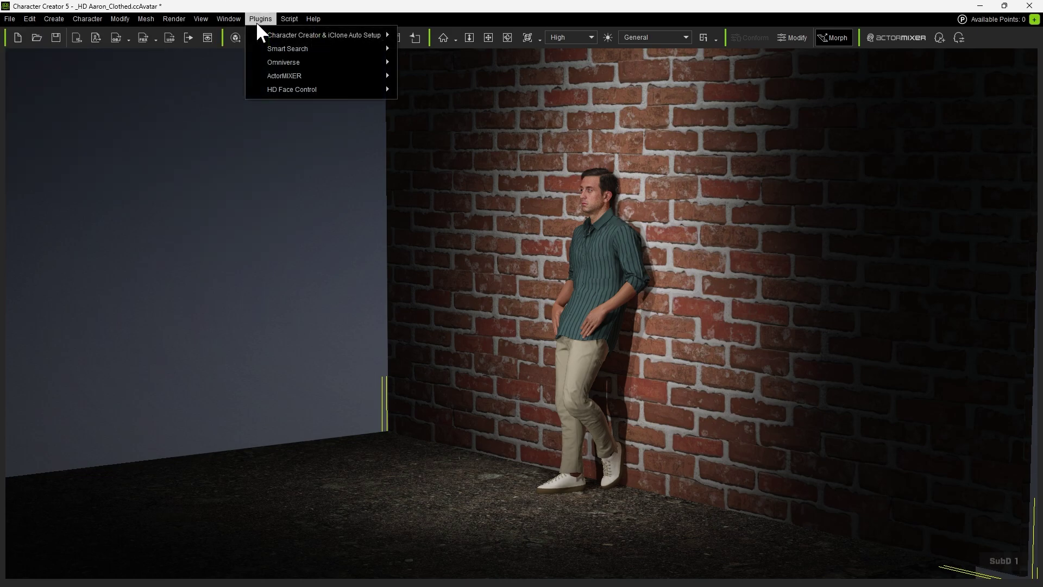
{"action": "mouse_move", "coordinate": [321, 62]}
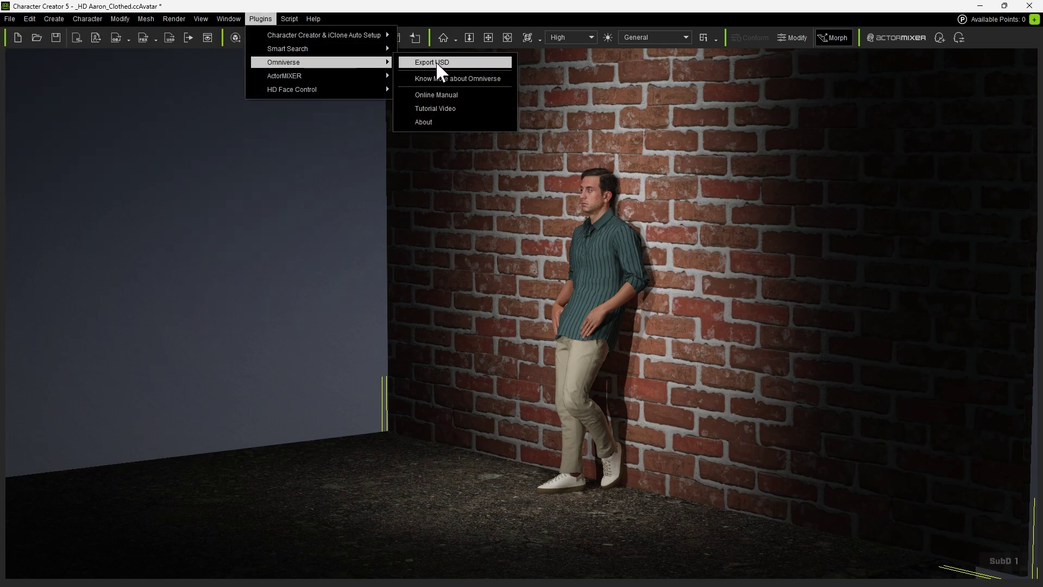
{"action": "left_click", "coordinate": [462, 64]}
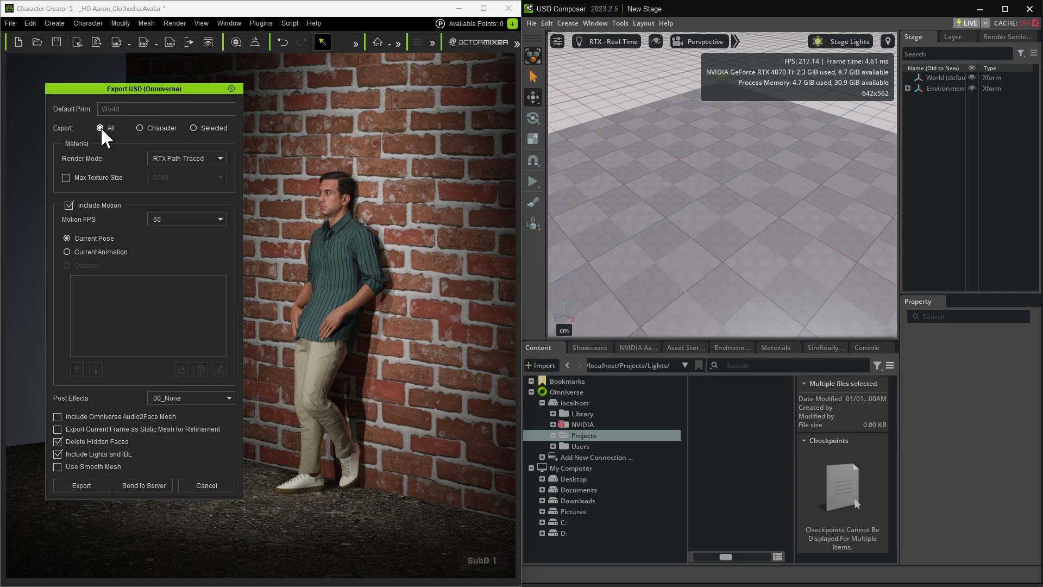
Keep Export All with RTX Path-Traced render mode and choose Send to Server
{"action": "left_click", "coordinate": [204, 160]}
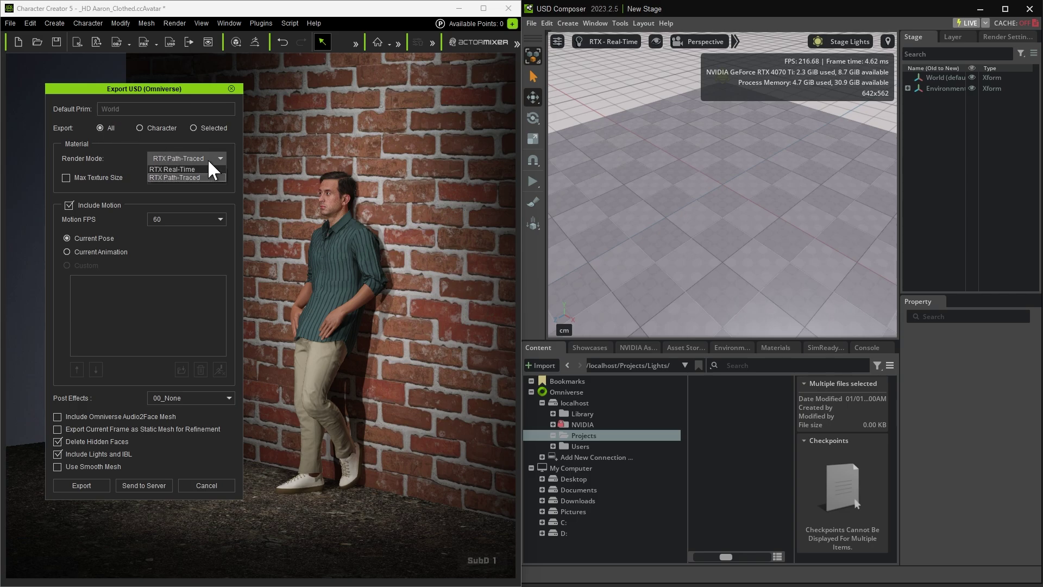
{"action": "left_click", "coordinate": [174, 177]}
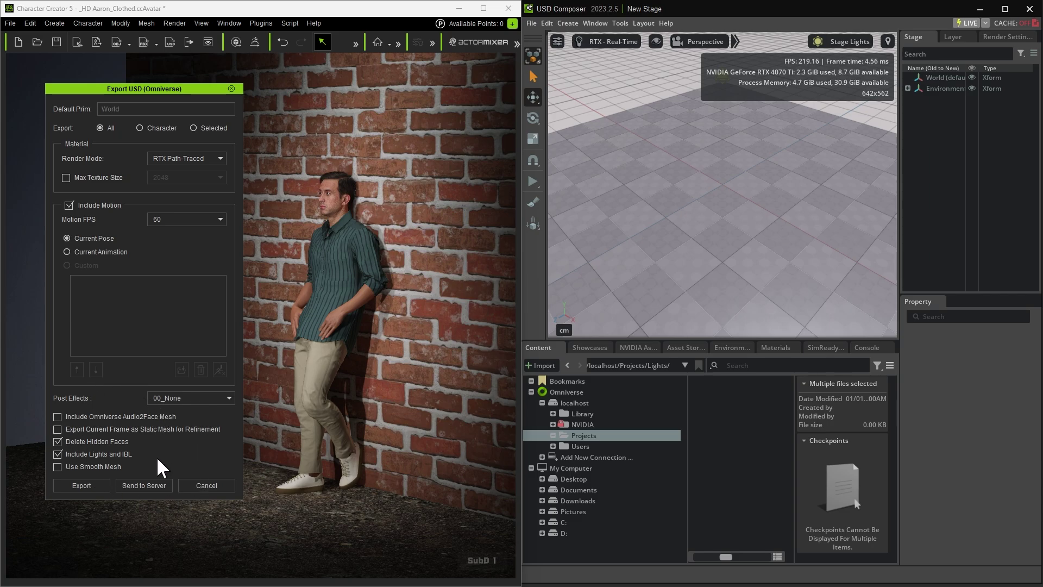
{"action": "left_click", "coordinate": [143, 489]}
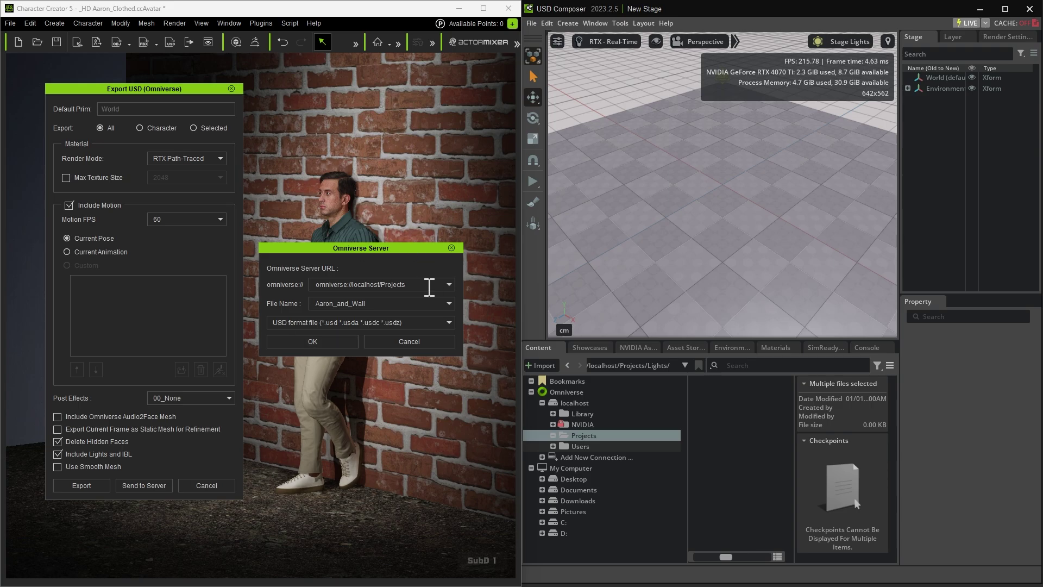
Copy the URL link of the localhost Projects folder in USD Composer
{"action": "left_click", "coordinate": [578, 401]}
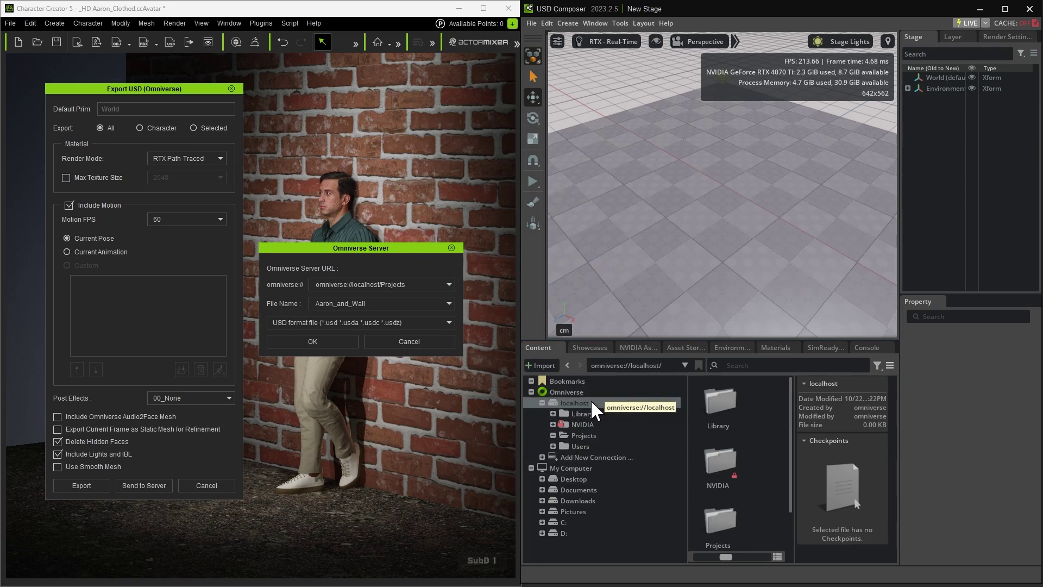
{"action": "left_click", "coordinate": [585, 436]}
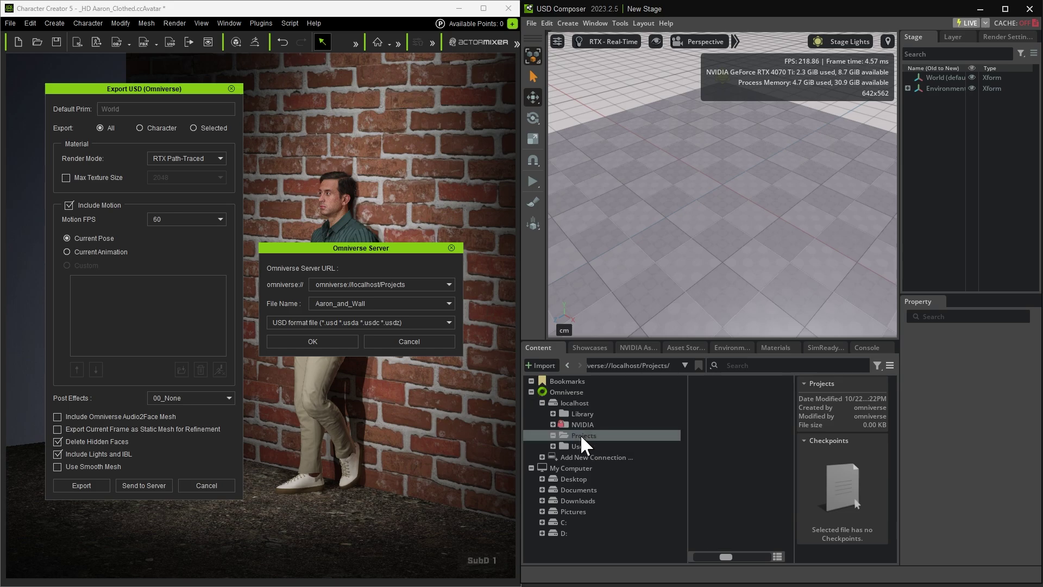
{"action": "right_click", "coordinate": [707, 412]}
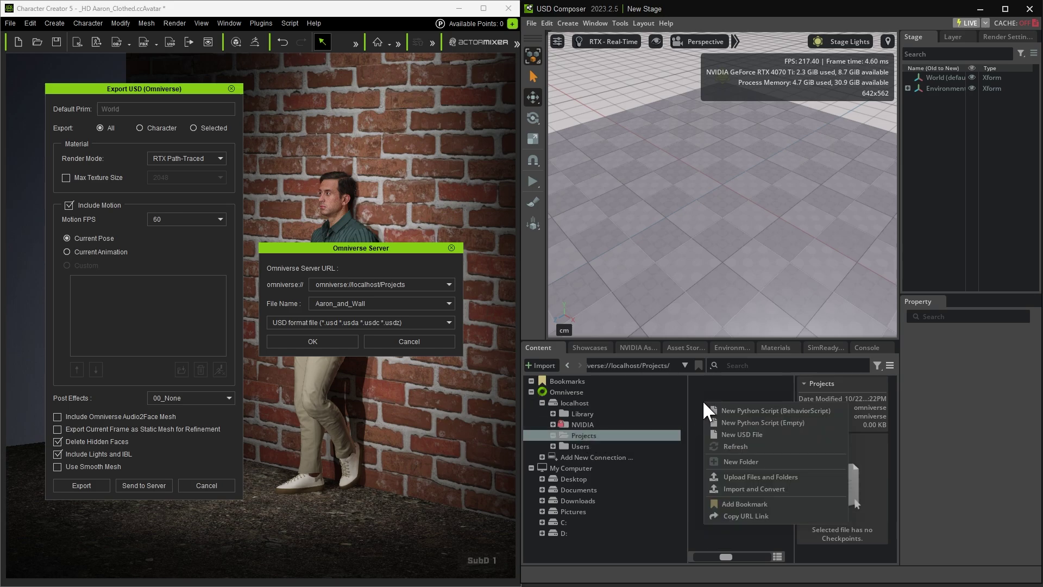
{"action": "left_click", "coordinate": [750, 519]}
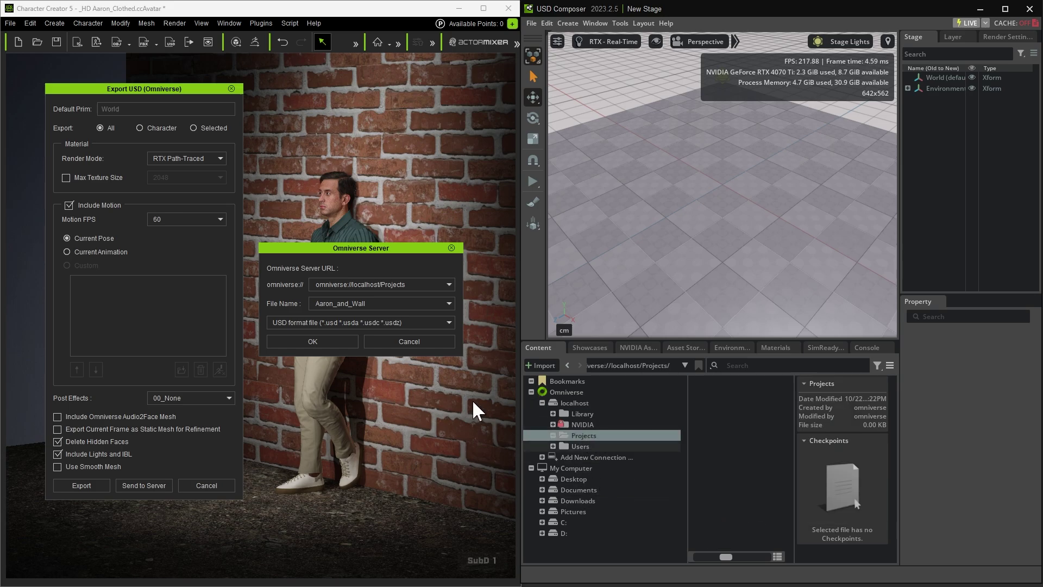
Paste the Projects URL as the server destination and select the Aaron_and_Wall file name
{"action": "left_click_drag", "start_coordinate": [419, 284], "coordinate": [271, 284]}
{"action": "key", "text": "ctrl+v"}
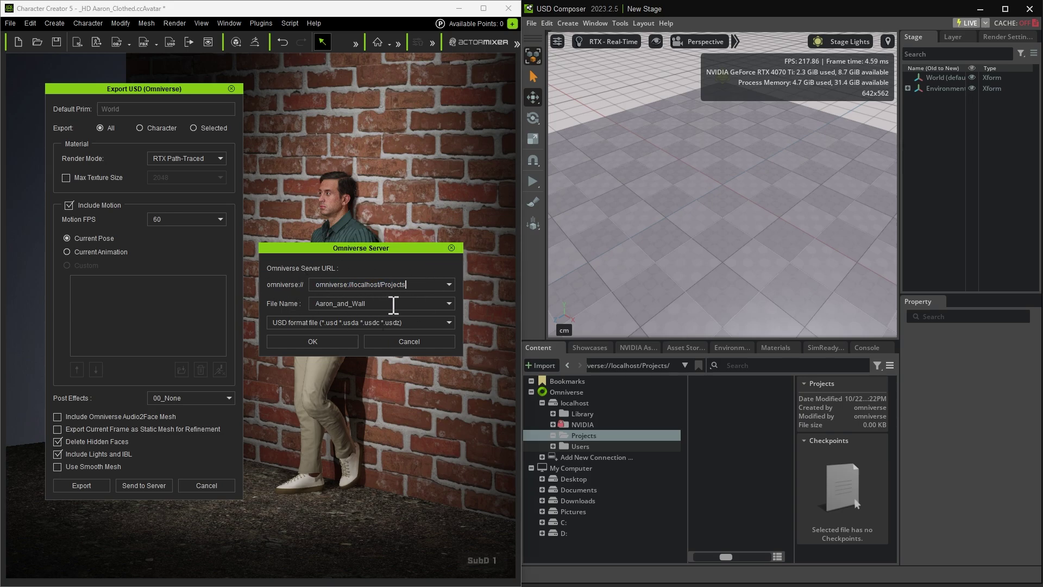
{"action": "left_click_drag", "start_coordinate": [396, 304], "coordinate": [263, 304]}
Finish the export, then open Aaron_and_Wall.usd from localhost Projects and maximize USD Composer
{"action": "key", "text": "Return"}
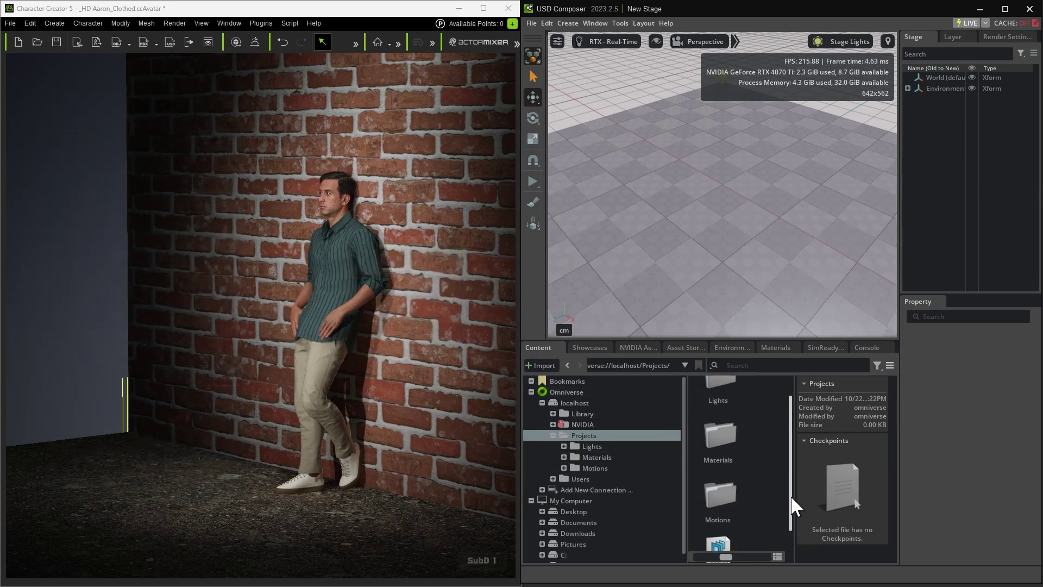
{"action": "left_click_drag", "start_coordinate": [792, 502], "coordinate": [792, 531]}
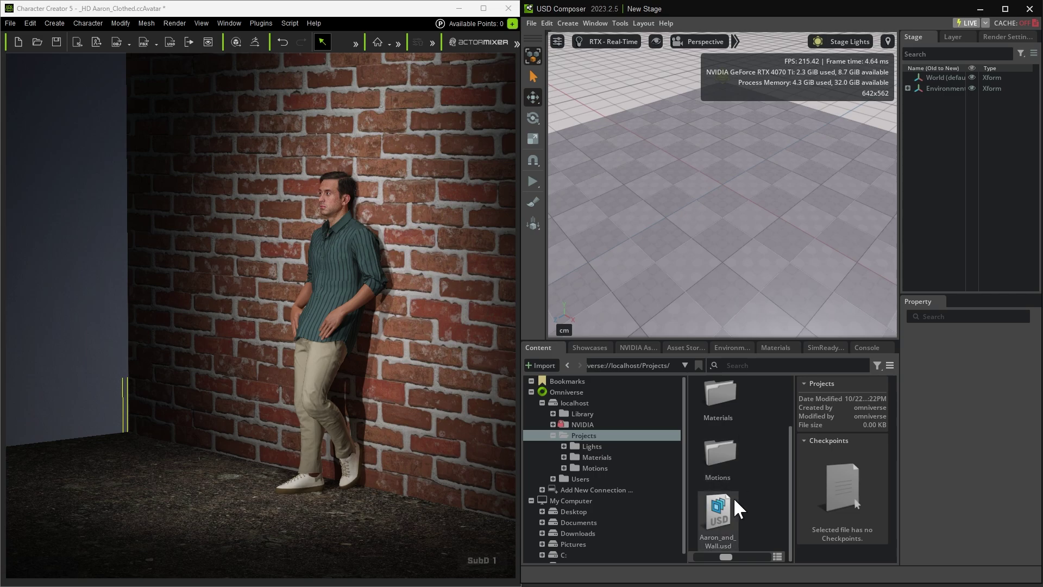
{"action": "double_click", "coordinate": [716, 514]}
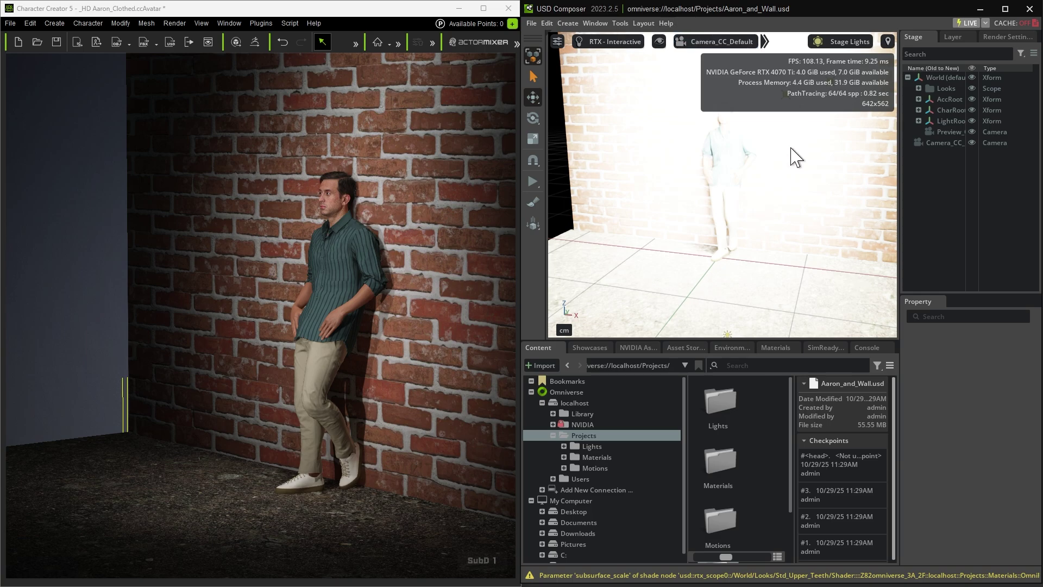
{"action": "left_click", "coordinate": [1004, 9]}
Inspect the Key_0 and Key_Light__Up lights under LightRoot
{"action": "scroll", "coordinate": [391, 268], "scroll_direction": "down", "scroll_amount": 5}
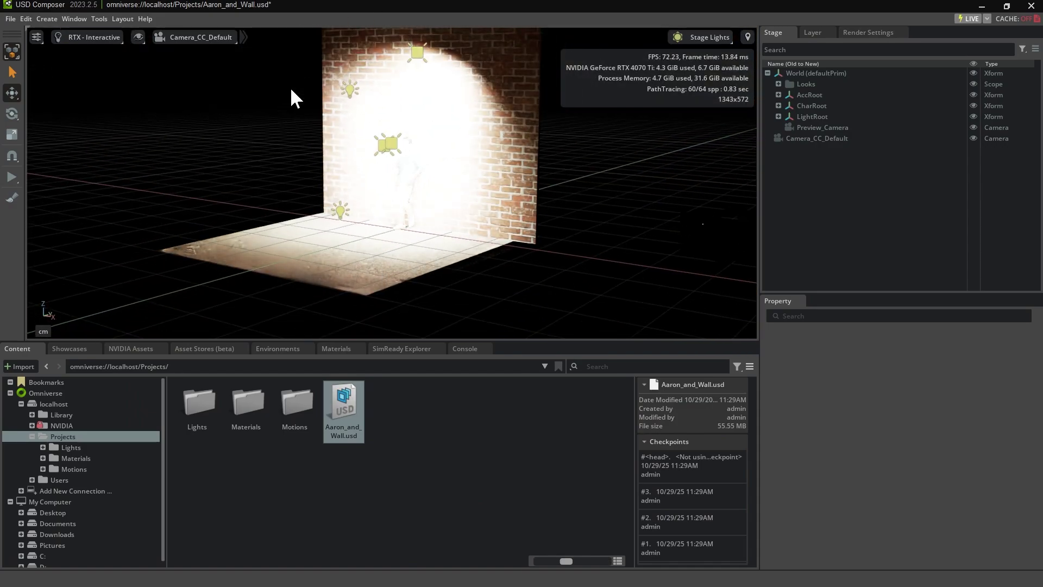
{"action": "left_click", "coordinate": [391, 146]}
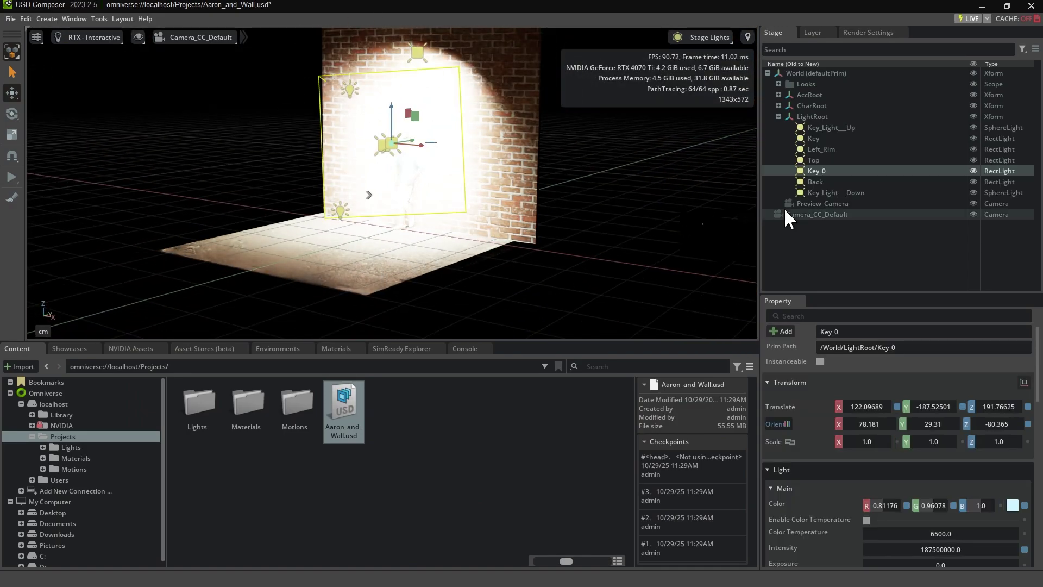
{"action": "left_click", "coordinate": [830, 128]}
{"action": "scroll", "coordinate": [466, 226], "scroll_direction": "up", "scroll_amount": 3}
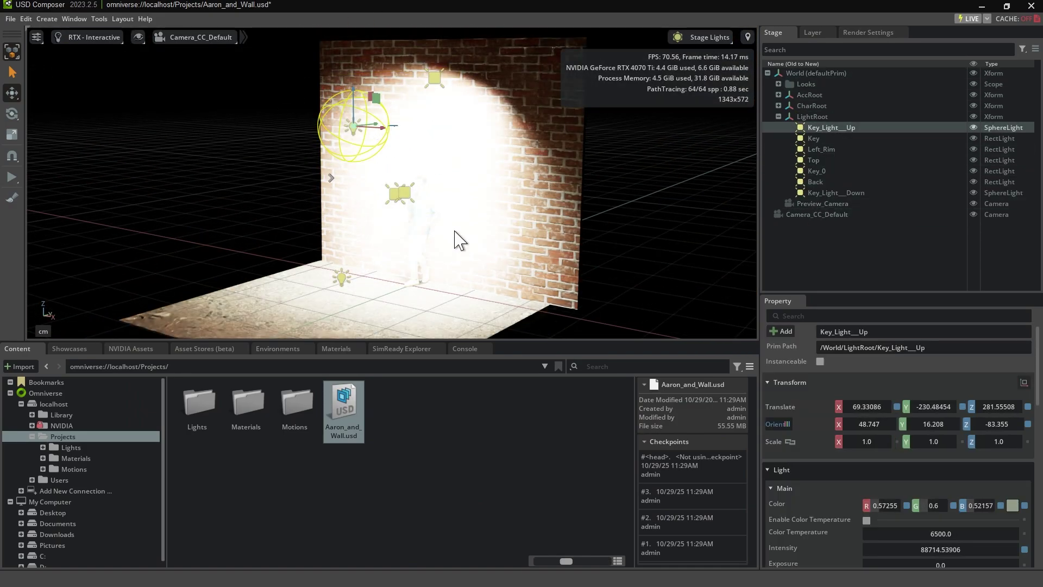
Hide the Key, Left_Rim, Top, Key_0, Back and Key_Light__Down lights
{"action": "left_click", "coordinate": [973, 138]}
{"action": "left_click", "coordinate": [973, 148]}
{"action": "left_click", "coordinate": [973, 159]}
{"action": "left_click", "coordinate": [973, 170]}
{"action": "left_click", "coordinate": [973, 181]}
{"action": "left_click", "coordinate": [973, 192]}
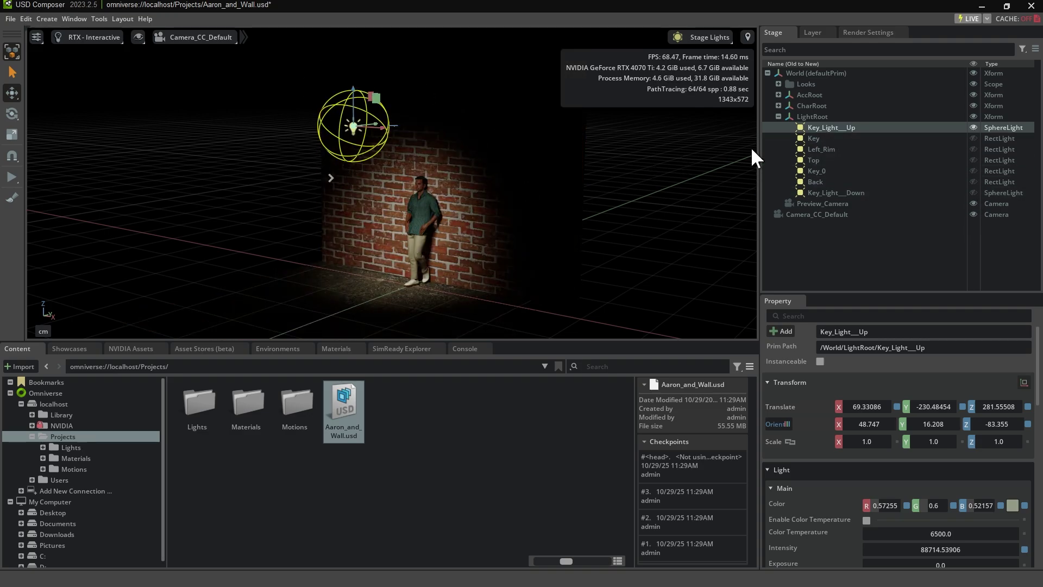
Re-enable the Key light and reduce its Intensity from 8775000 to 8775
{"action": "left_click", "coordinate": [818, 140]}
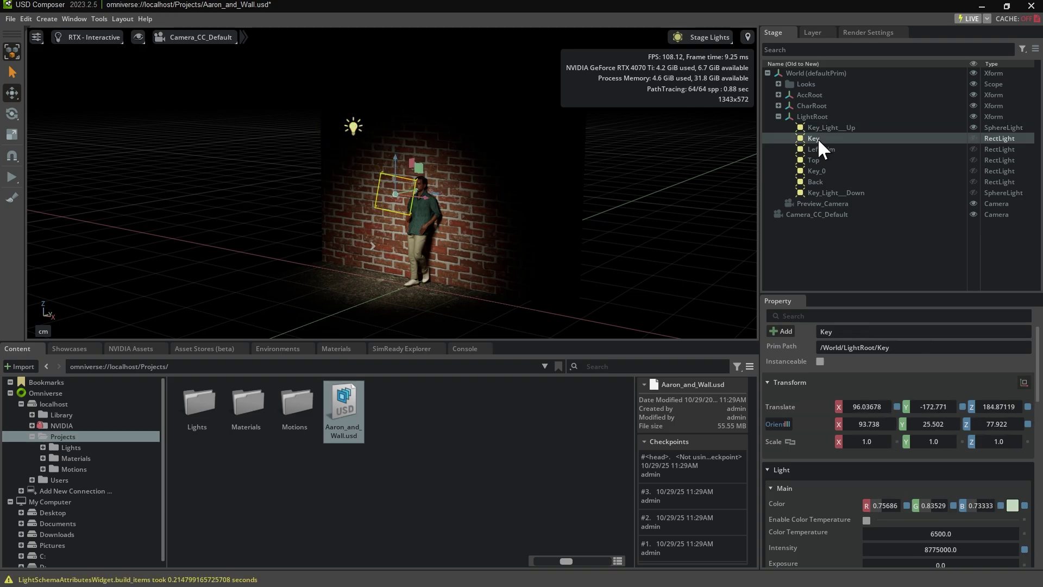
{"action": "left_click", "coordinate": [973, 138]}
{"action": "scroll", "coordinate": [882, 489], "scroll_direction": "down", "scroll_amount": 2}
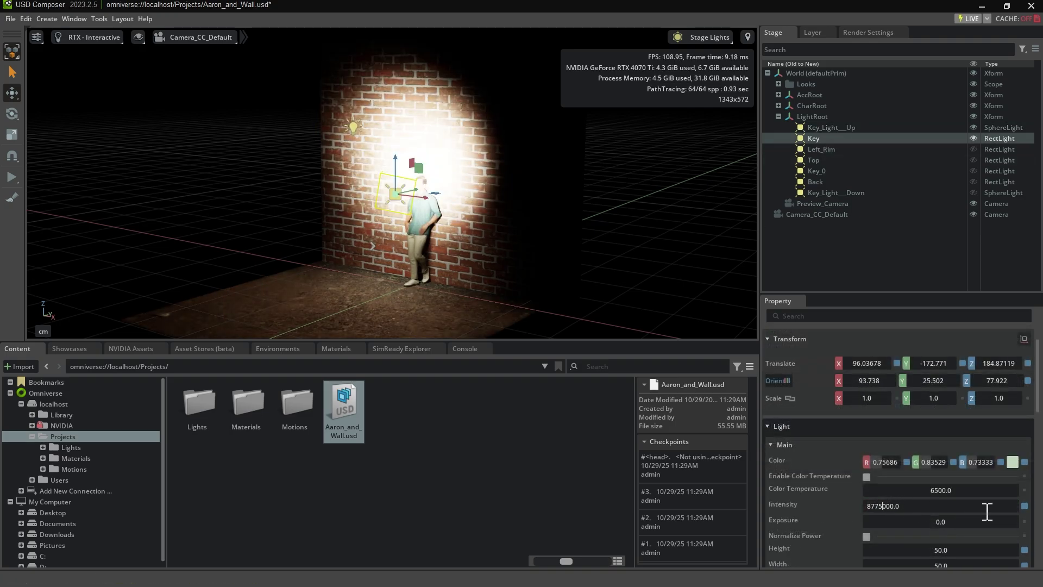
{"action": "key", "text": "Delete"}
{"action": "key", "text": "Delete"}
{"action": "key", "text": "Delete"}
{"action": "key", "text": "Return"}
Check the Left_Rim light, turn the Top light back on and edit its intensity, then select Back
{"action": "left_click", "coordinate": [830, 151]}
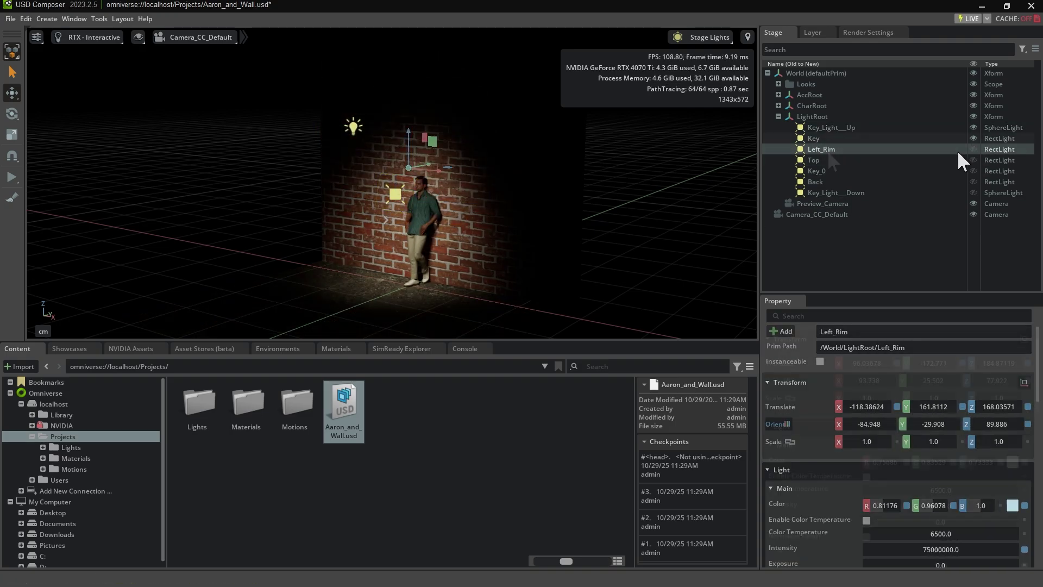
{"action": "left_click_drag", "start_coordinate": [374, 201], "coordinate": [325, 202], "text": "alt"}
{"action": "left_click", "coordinate": [814, 160]}
{"action": "left_click", "coordinate": [973, 160]}
{"action": "left_click", "coordinate": [883, 549]}
{"action": "left_click", "coordinate": [454, 263]}
{"action": "scroll", "coordinate": [886, 463], "scroll_direction": "down", "scroll_amount": 3}
{"action": "left_click", "coordinate": [815, 181]}
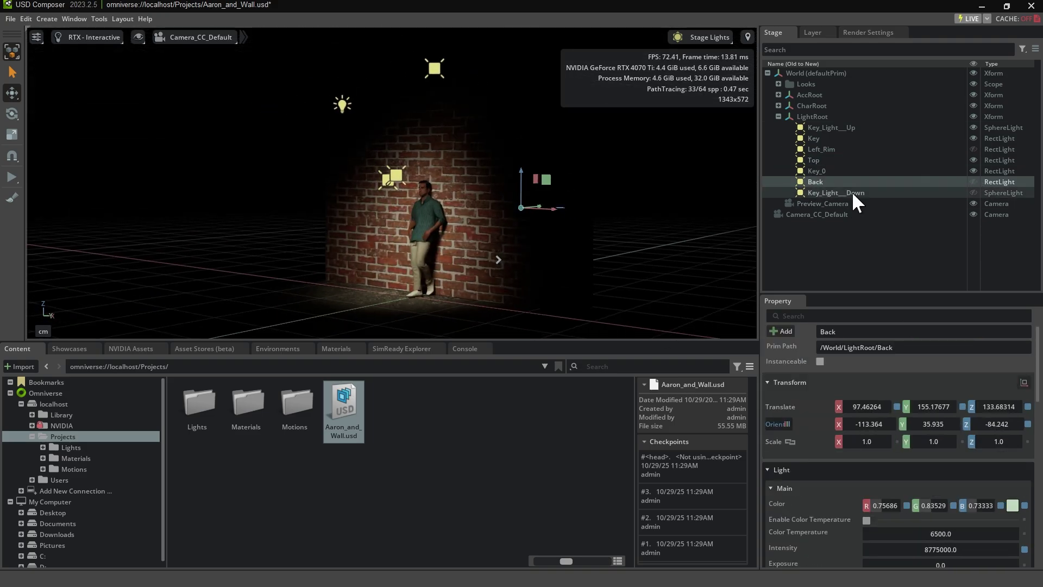